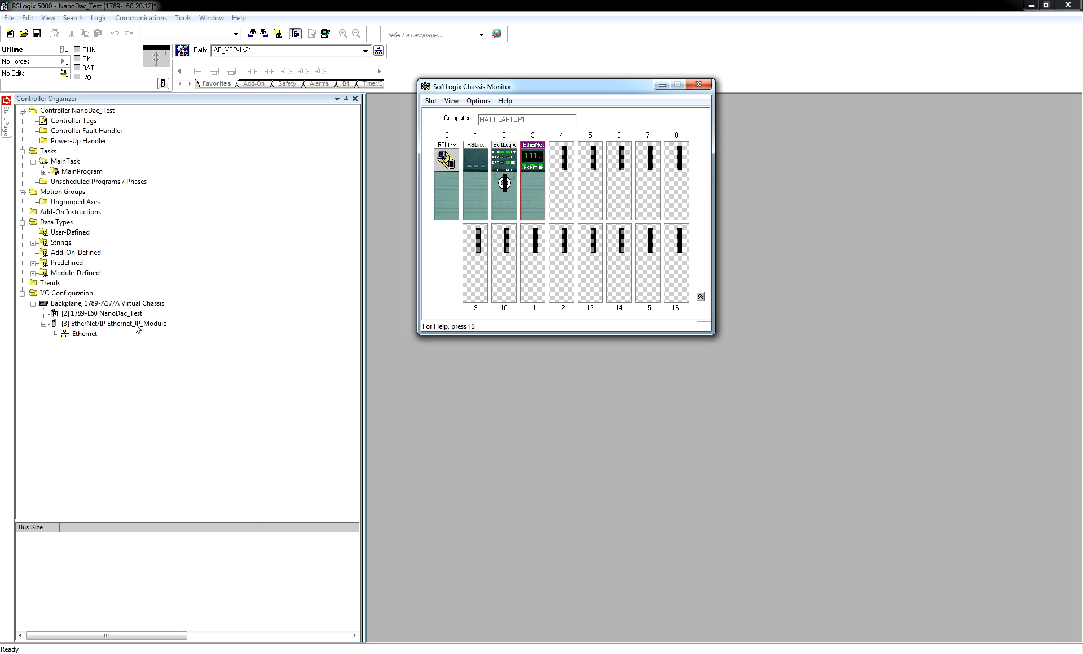
Start adding a new module under the EtherNet/IP module in the I/O configuration.
{"action": "left_click", "coordinate": [661, 84]}
{"action": "left_click", "coordinate": [104, 324]}
{"action": "right_click", "coordinate": [104, 322]}
{"action": "left_click", "coordinate": [53, 345]}
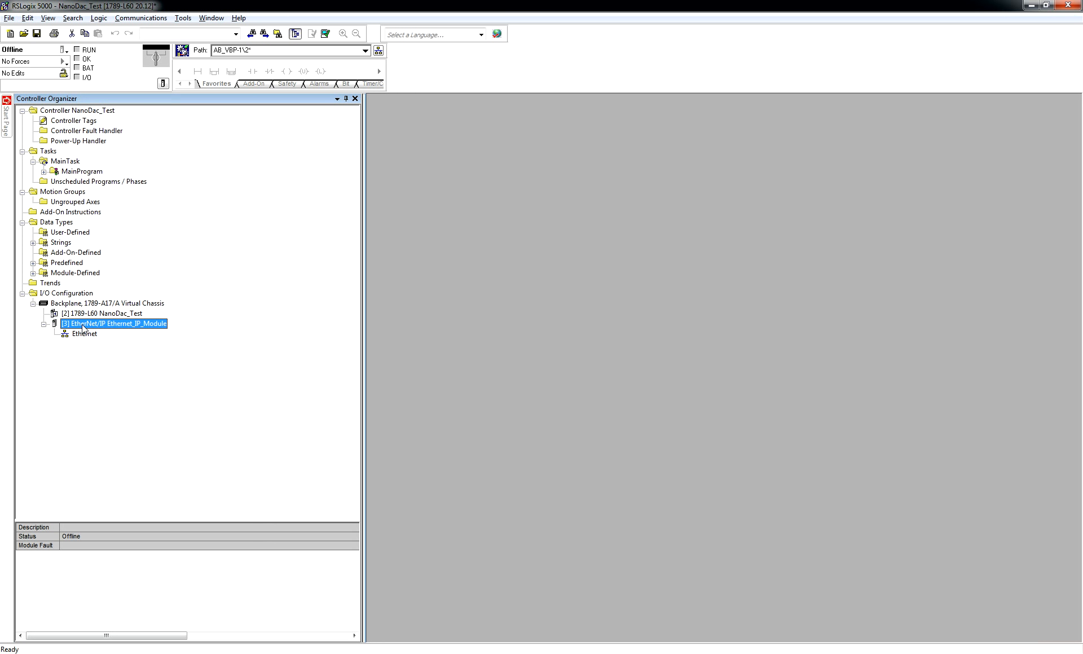
{"action": "right_click", "coordinate": [112, 328]}
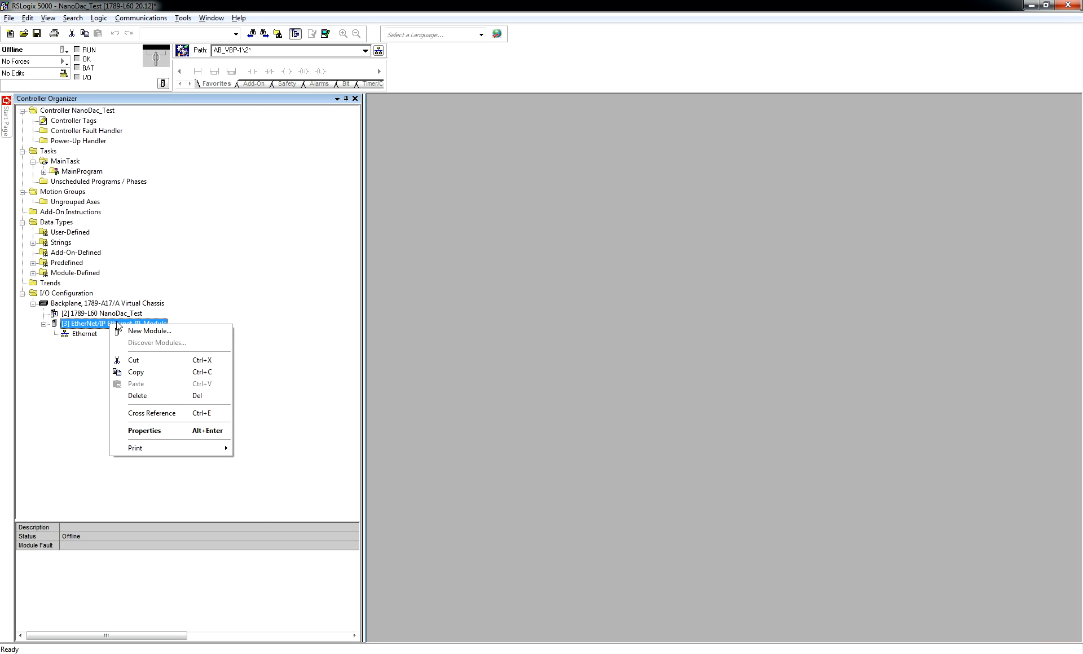
{"action": "left_click", "coordinate": [218, 328]}
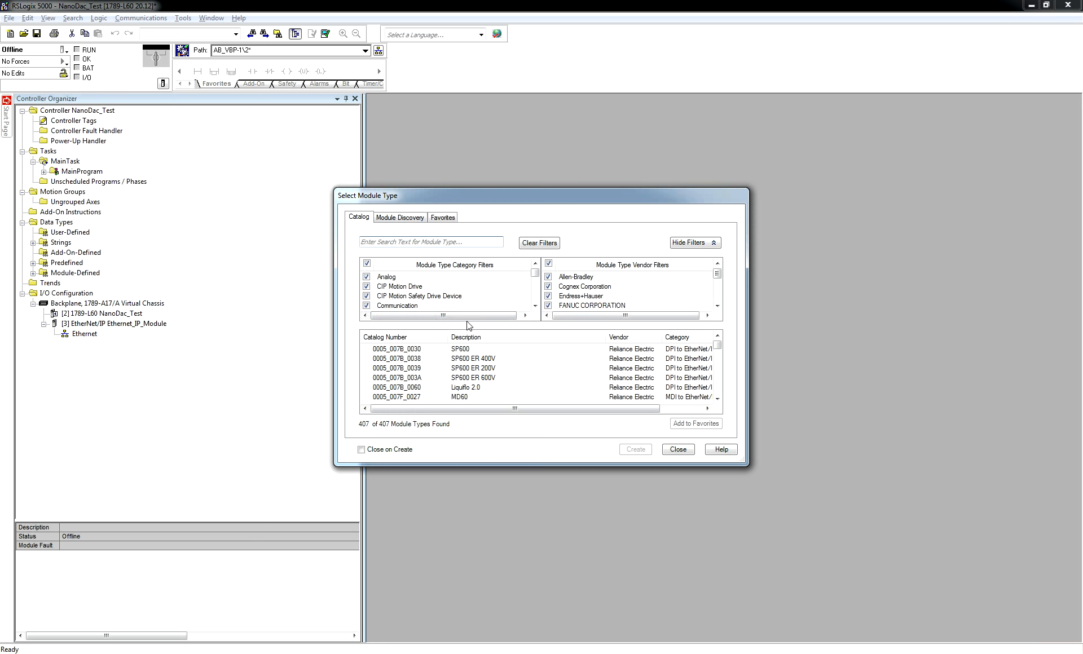
Search the module catalog for "gener" and create an ETHERNET-MODULE Generic Ethernet Module.
{"action": "left_click", "coordinate": [415, 243]}
{"action": "type", "text": "gen"}
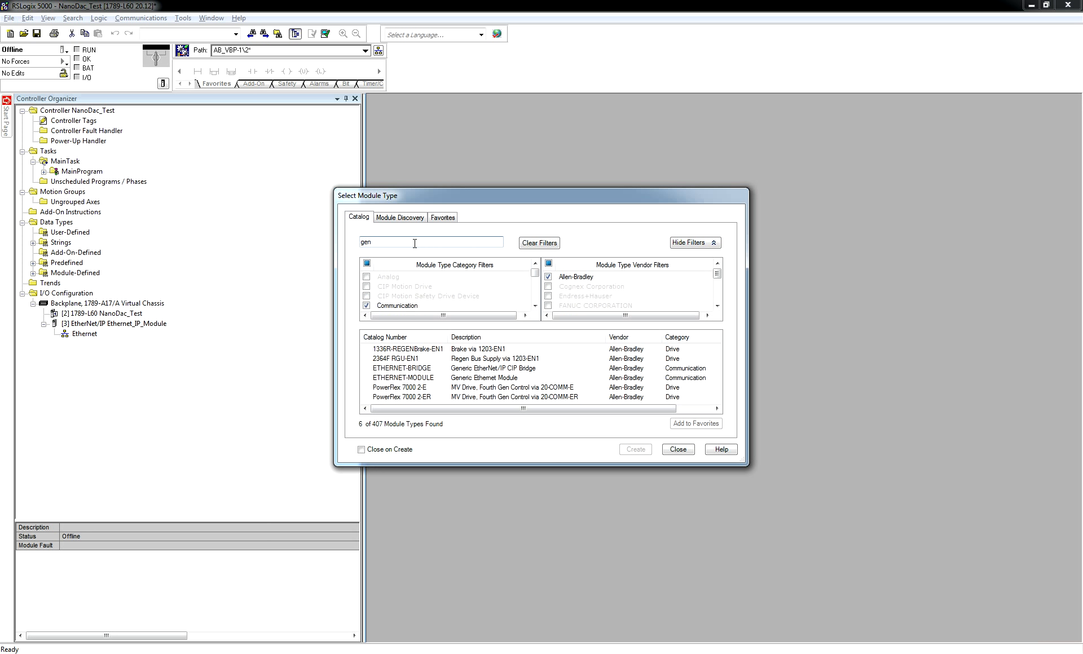
{"action": "type", "text": "eri"}
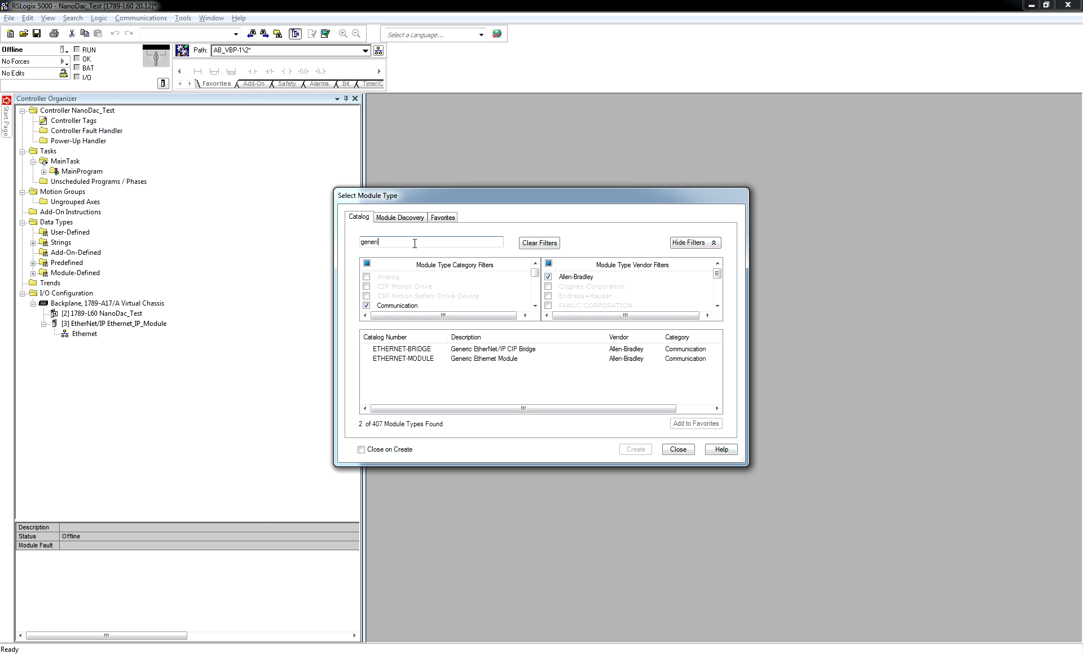
{"action": "left_click", "coordinate": [469, 358]}
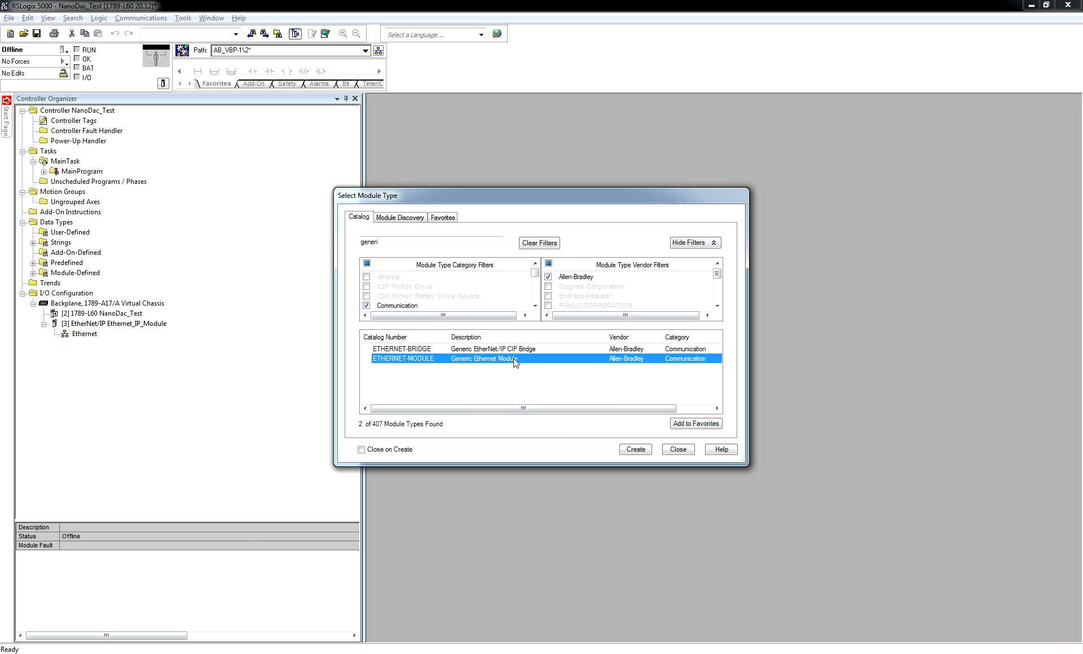
{"action": "left_click", "coordinate": [635, 450]}
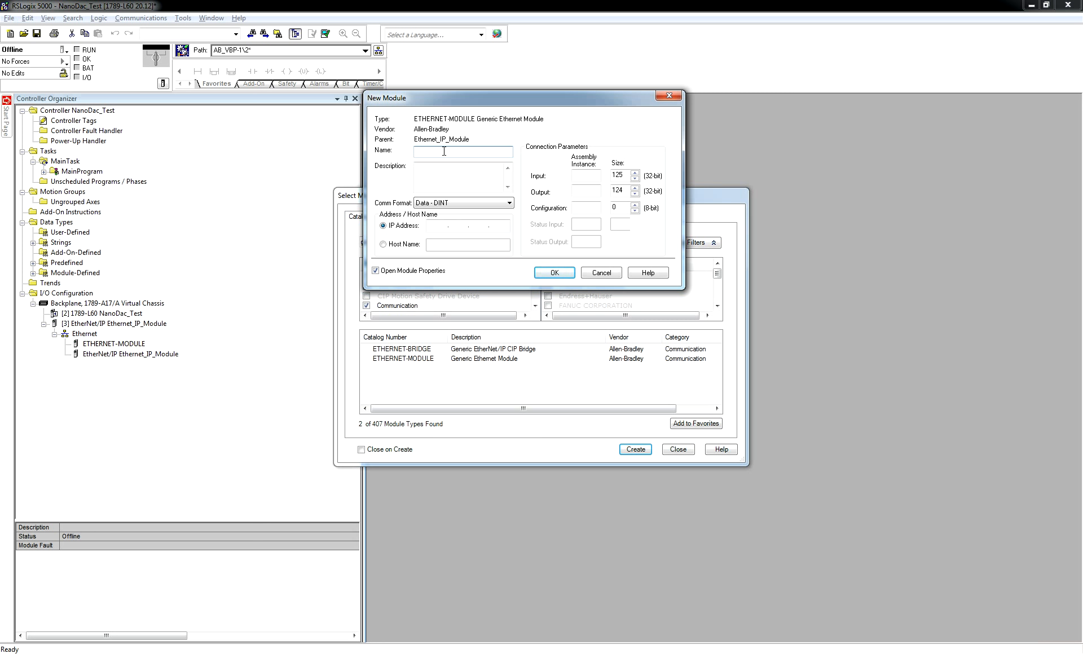
Name the new module NanoDAC and set its communication format to Data - INT.
{"action": "type", "text": "NanoDAC"}
{"action": "left_click", "coordinate": [512, 207]}
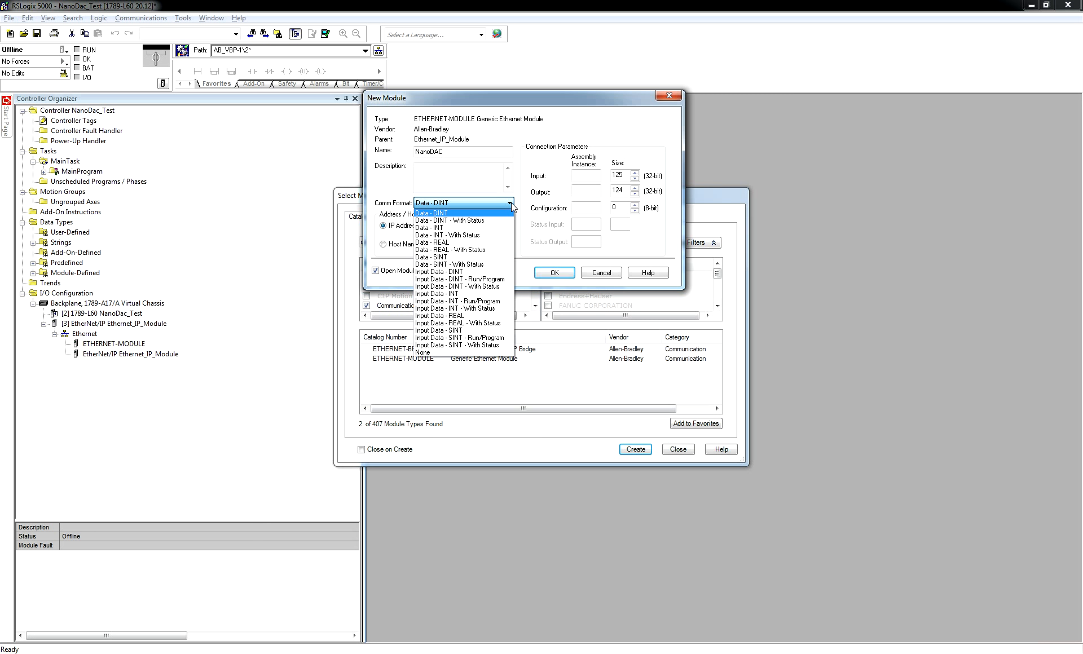
{"action": "left_click", "coordinate": [438, 227]}
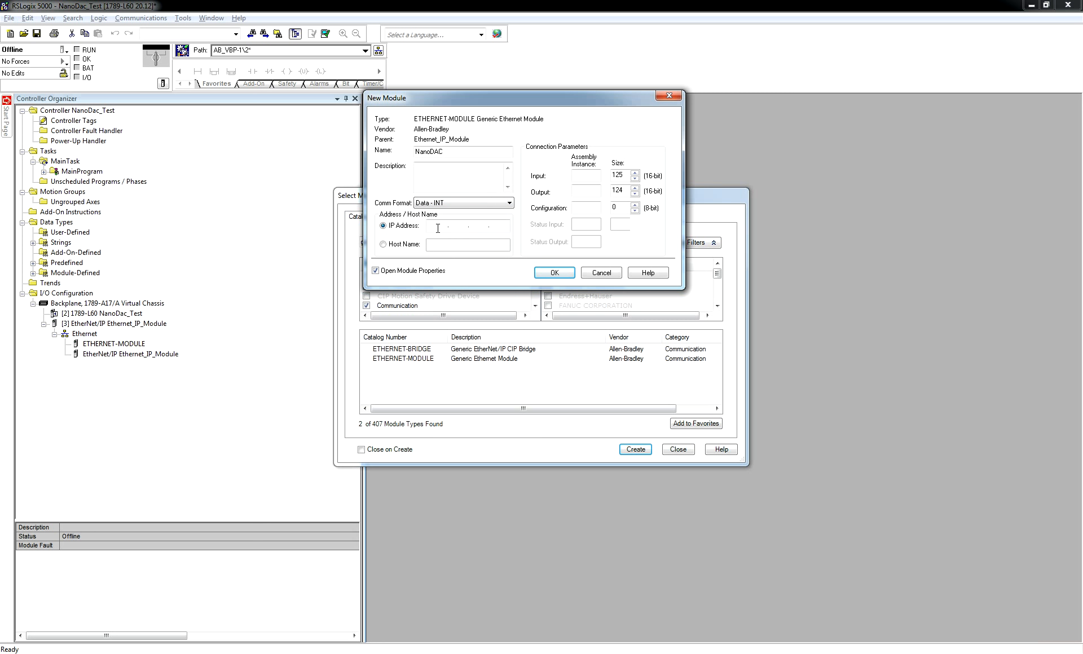
Set the module's IP address to 192.168.111.222.
{"action": "left_click", "coordinate": [438, 226]}
{"action": "type", "text": "192"}
{"action": "type", "text": "168 . 111 . 222"}
Set input assembly 100 with size 50, output assembly 112 with size 50, configuration assembly 128, and confirm the module.
{"action": "left_click", "coordinate": [588, 175]}
{"action": "type", "text": "100"}
{"action": "left_click_drag", "start_coordinate": [624, 174], "coordinate": [616, 175]}
{"action": "type", "text": "50"}
{"action": "key", "text": "BackSpace"}
{"action": "key", "text": "BackSpace"}
{"action": "key", "text": "BackSpace"}
{"action": "type", "text": "50"}
{"action": "left_click", "coordinate": [585, 189]}
{"action": "type", "text": "112"}
{"action": "left_click_drag", "start_coordinate": [623, 190], "coordinate": [607, 193]}
{"action": "type", "text": "50"}
{"action": "left_click", "coordinate": [583, 208]}
{"action": "type", "text": "1280"}
{"action": "key", "text": "BackSpace"}
{"action": "left_click", "coordinate": [551, 273]}
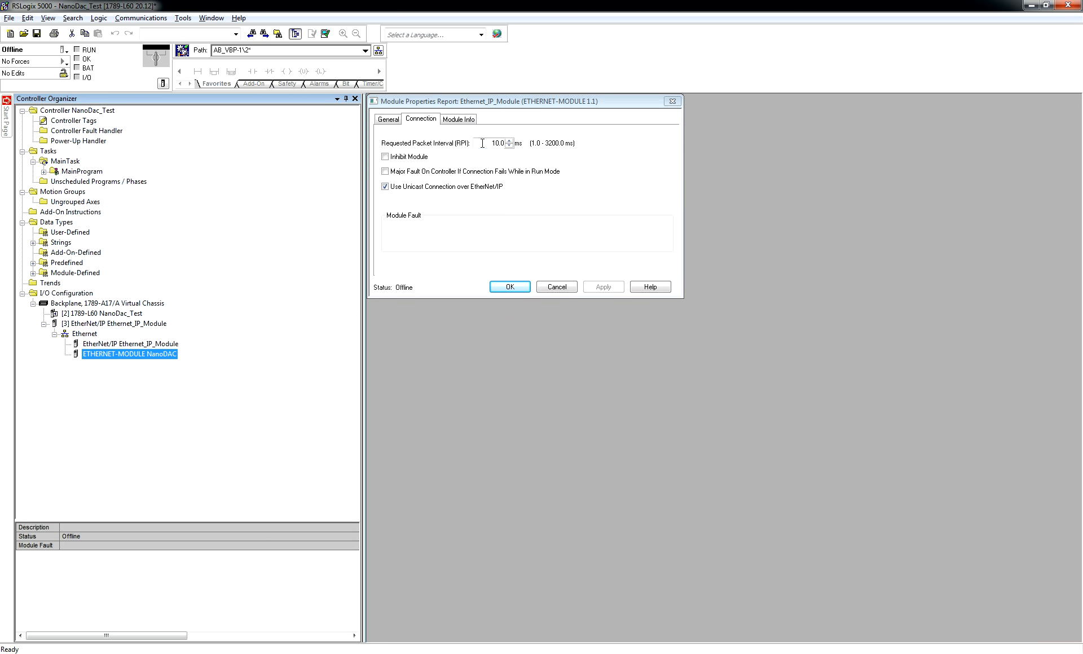
Set the module's requested packet interval to 300 ms, apply, and close the properties.
{"action": "double_click", "coordinate": [496, 142]}
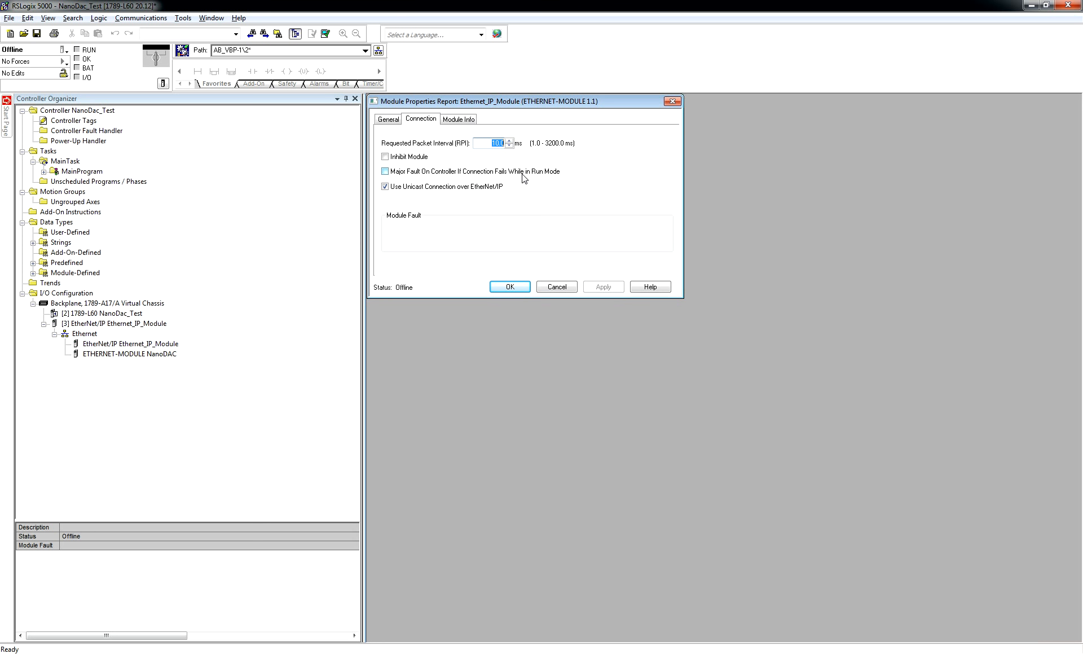
{"action": "type", "text": "300"}
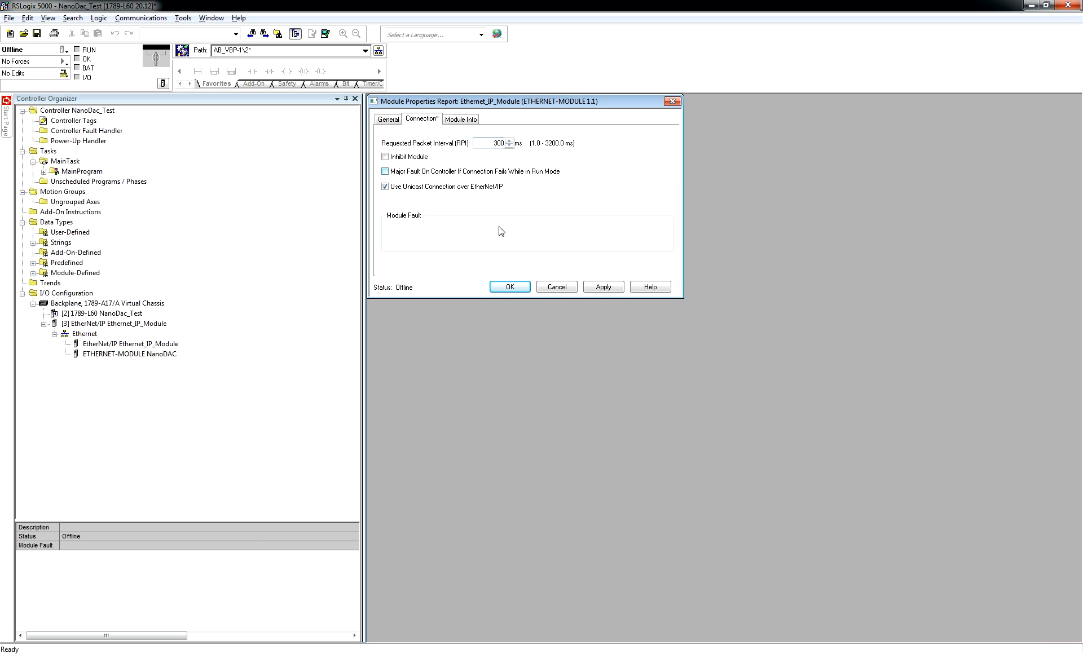
{"action": "left_click", "coordinate": [603, 287]}
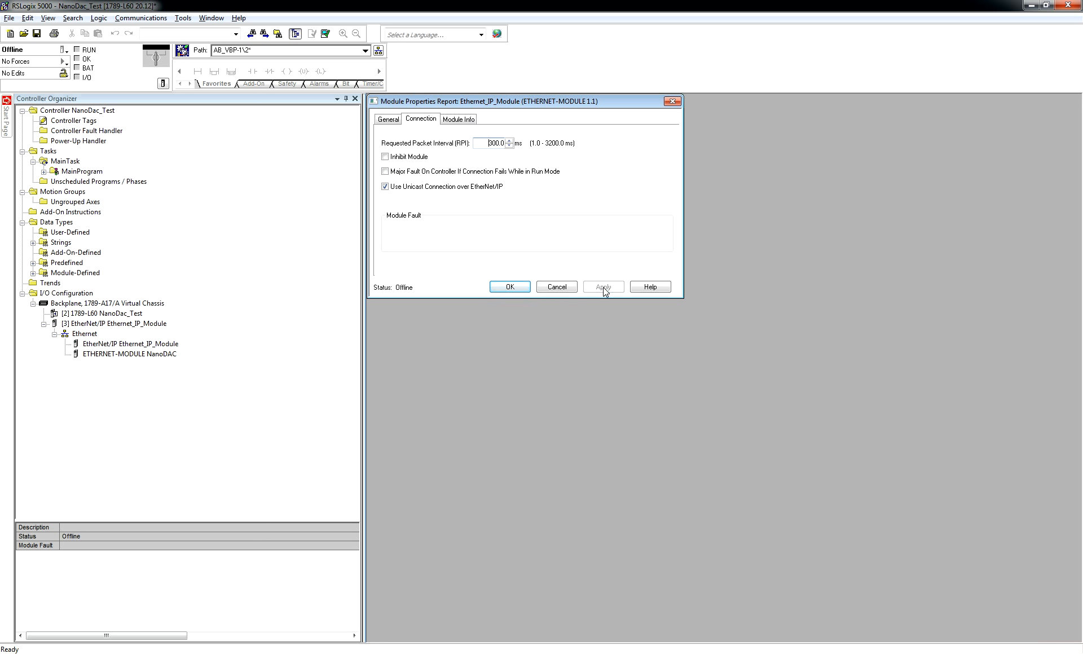
{"action": "left_click", "coordinate": [510, 288]}
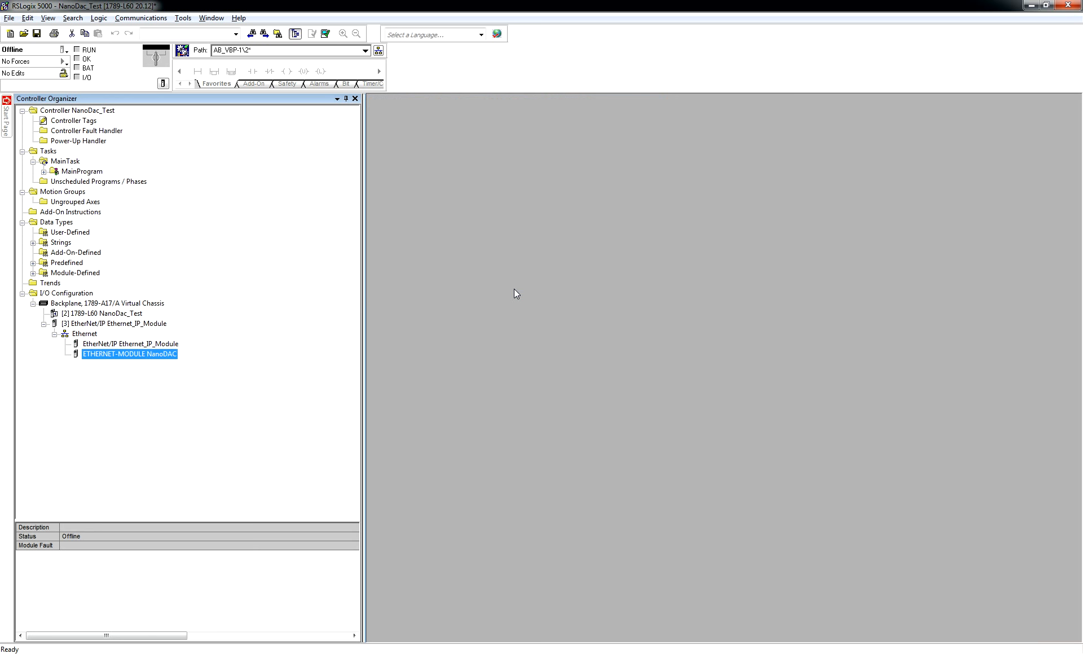
Download the project to the SoftLogix5860 controller through Who Active and switch it back to Remote Run.
{"action": "left_click", "coordinate": [66, 52]}
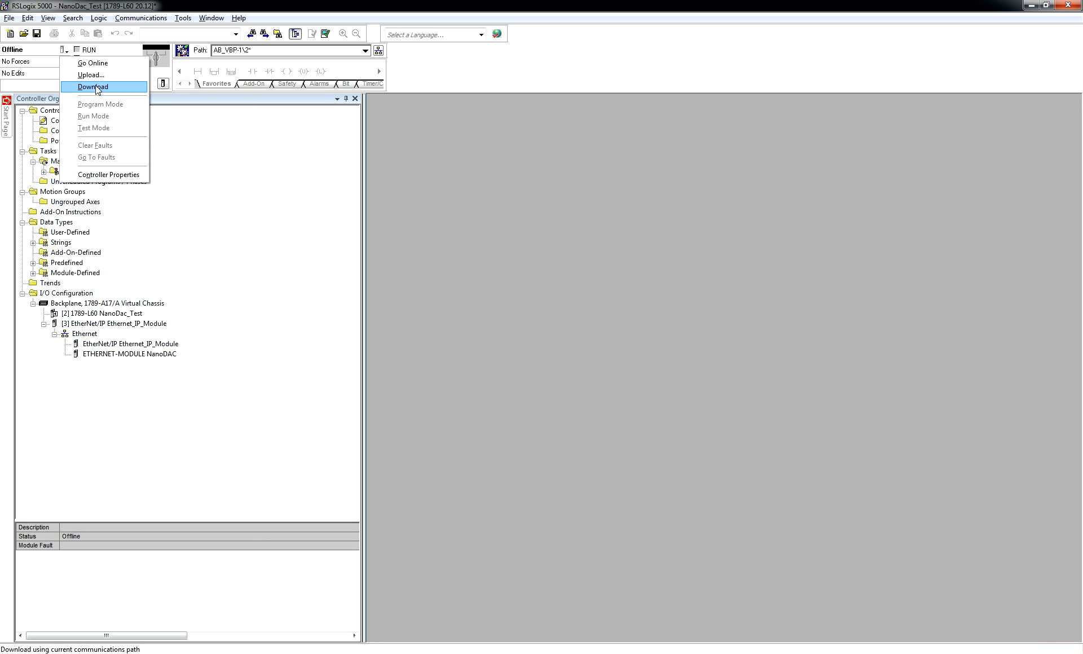
{"action": "left_click", "coordinate": [141, 17]}
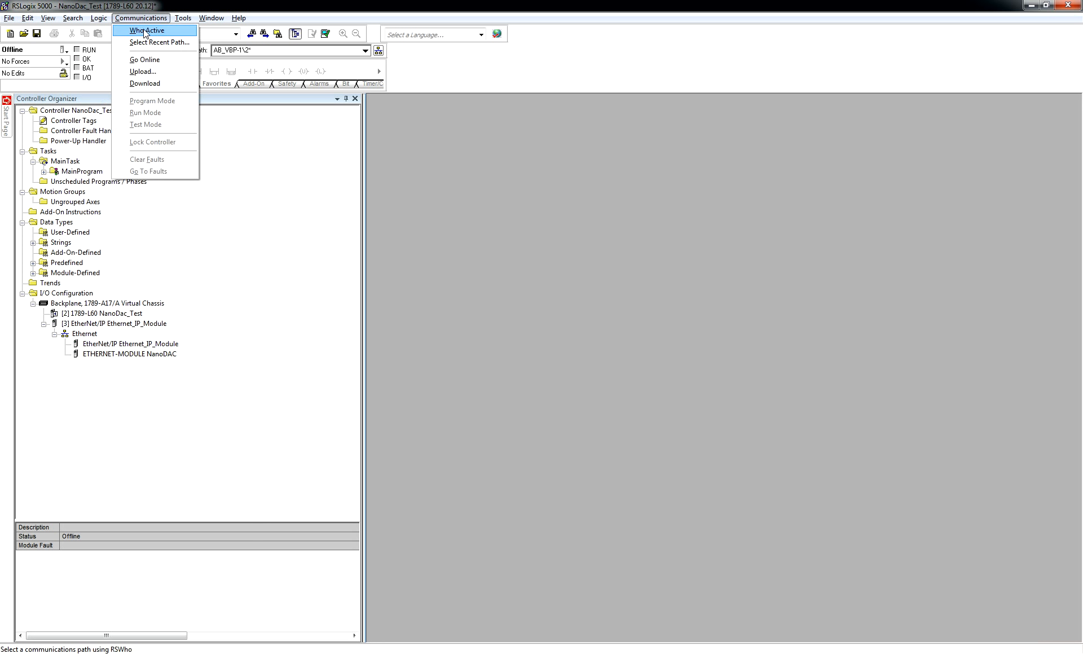
{"action": "left_click", "coordinate": [136, 27]}
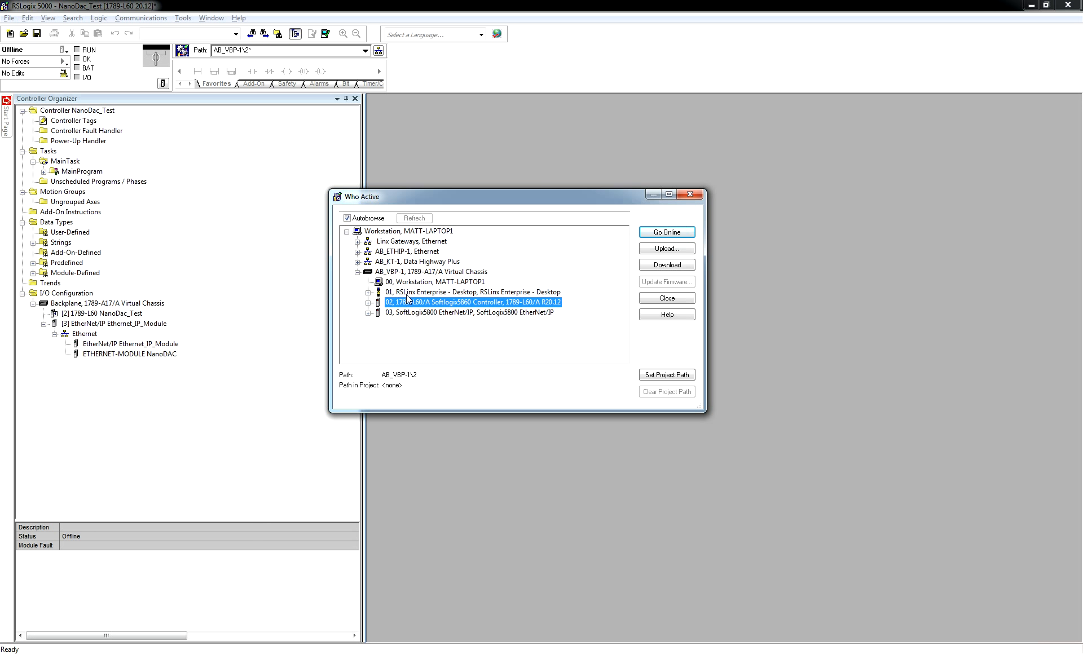
{"action": "left_click", "coordinate": [671, 266]}
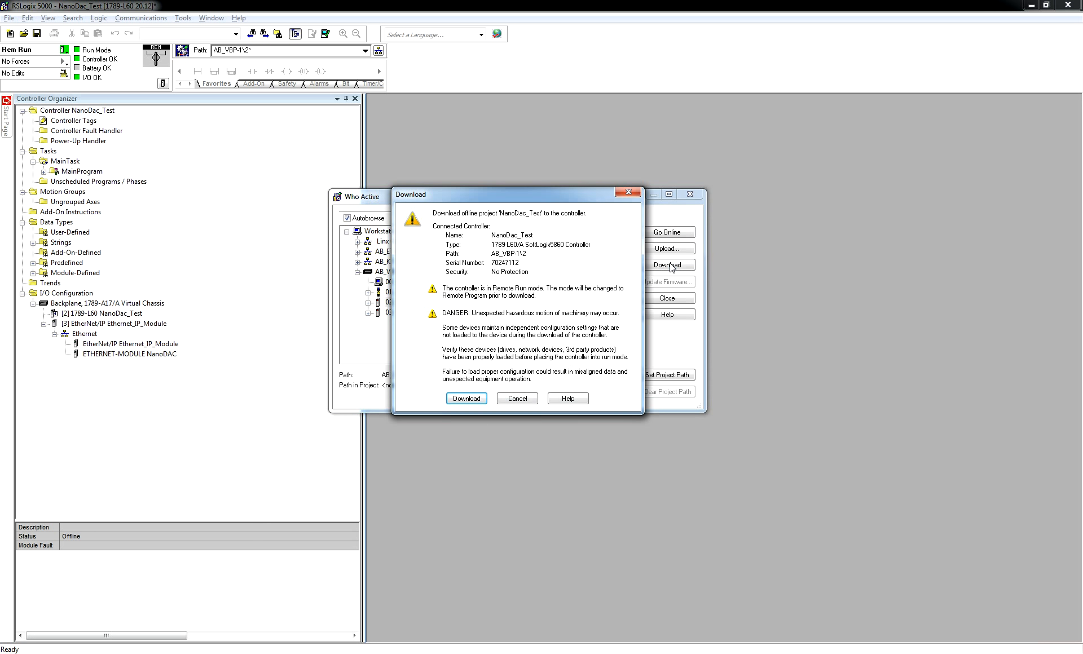
{"action": "left_click", "coordinate": [466, 401]}
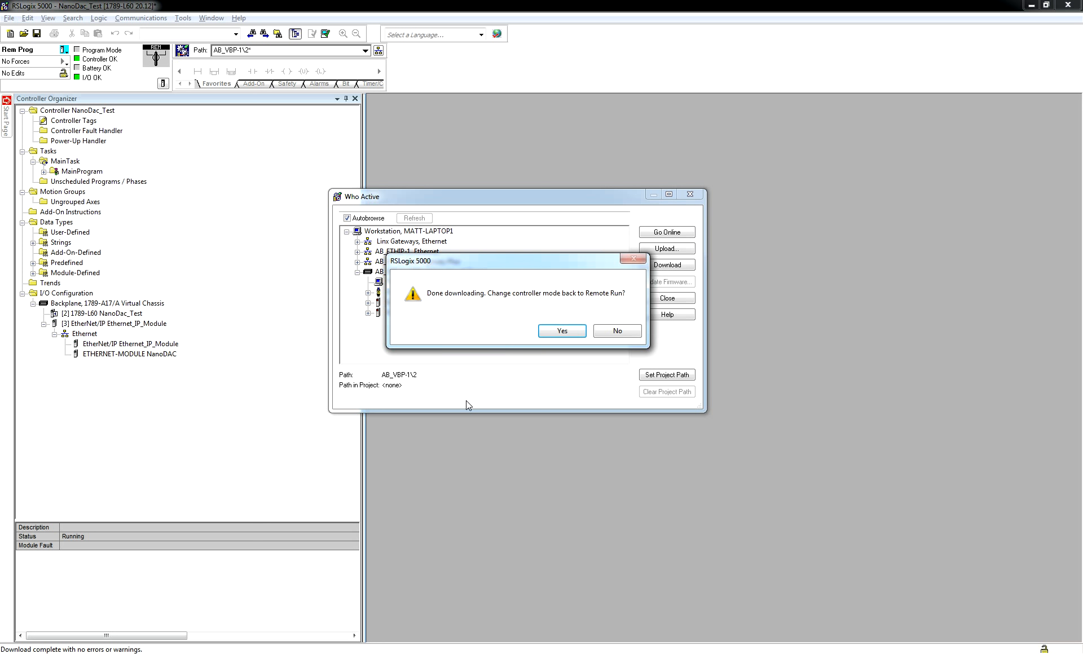
{"action": "left_click", "coordinate": [560, 332]}
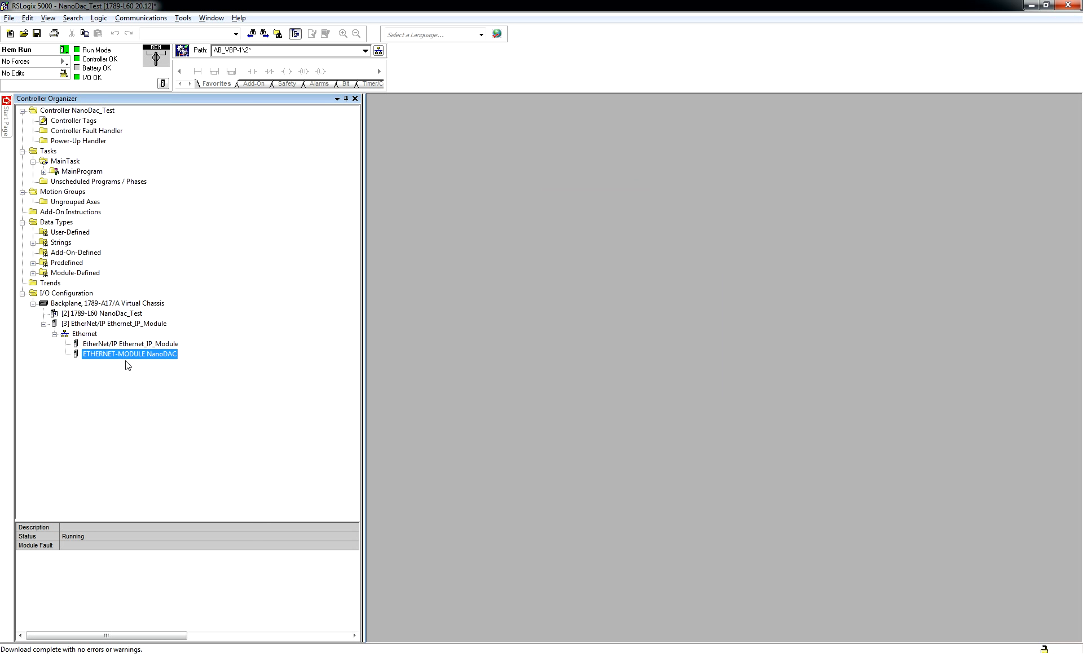
Open the NanoDAC module's properties and inspect its module info, then close them.
{"action": "mouse_move", "coordinate": [132, 359]}
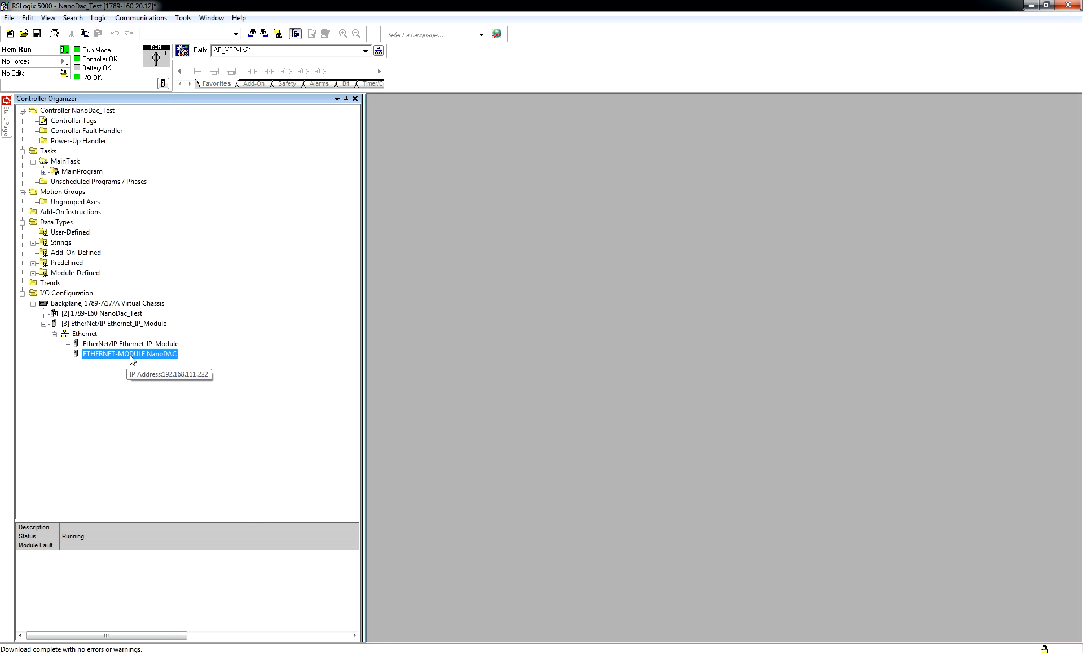
{"action": "double_click", "coordinate": [100, 355]}
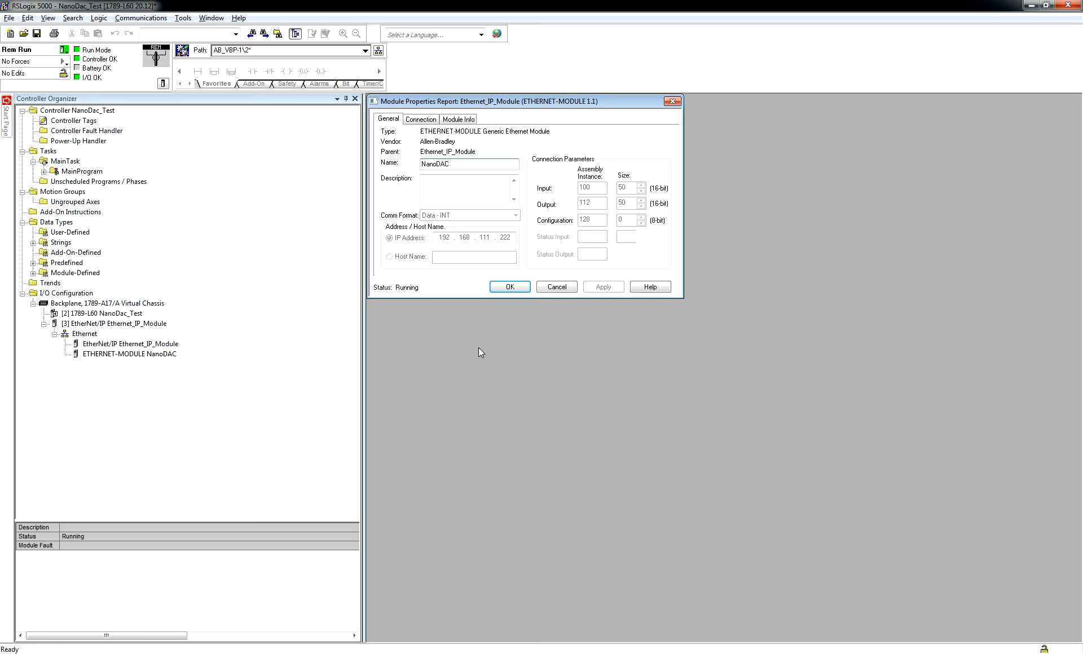
{"action": "left_click", "coordinate": [459, 119]}
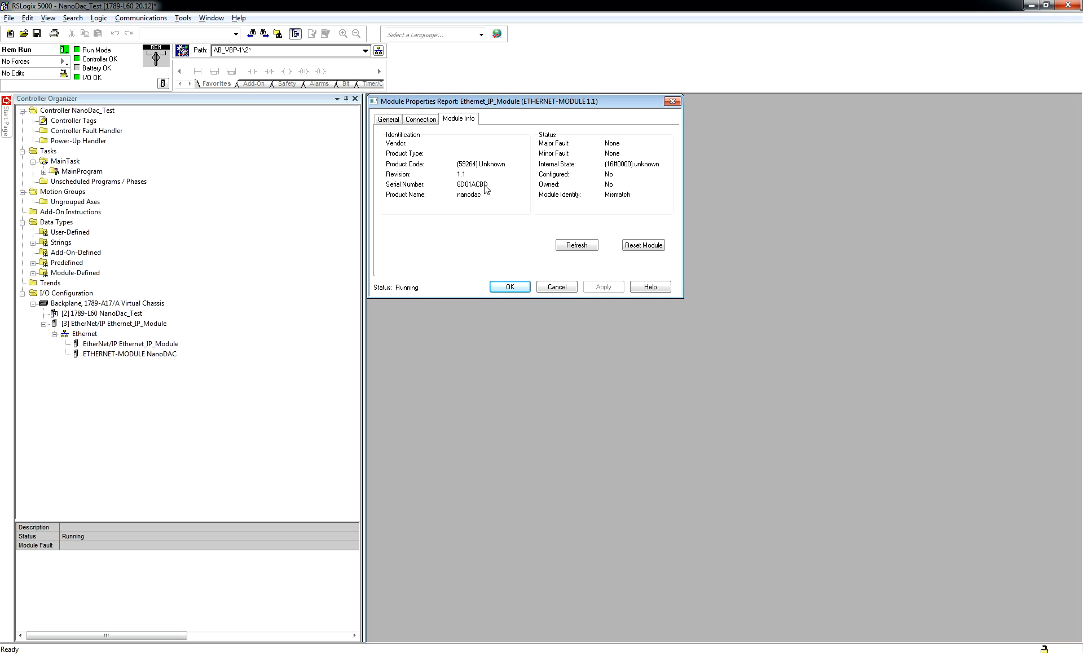
{"action": "left_click", "coordinate": [501, 286]}
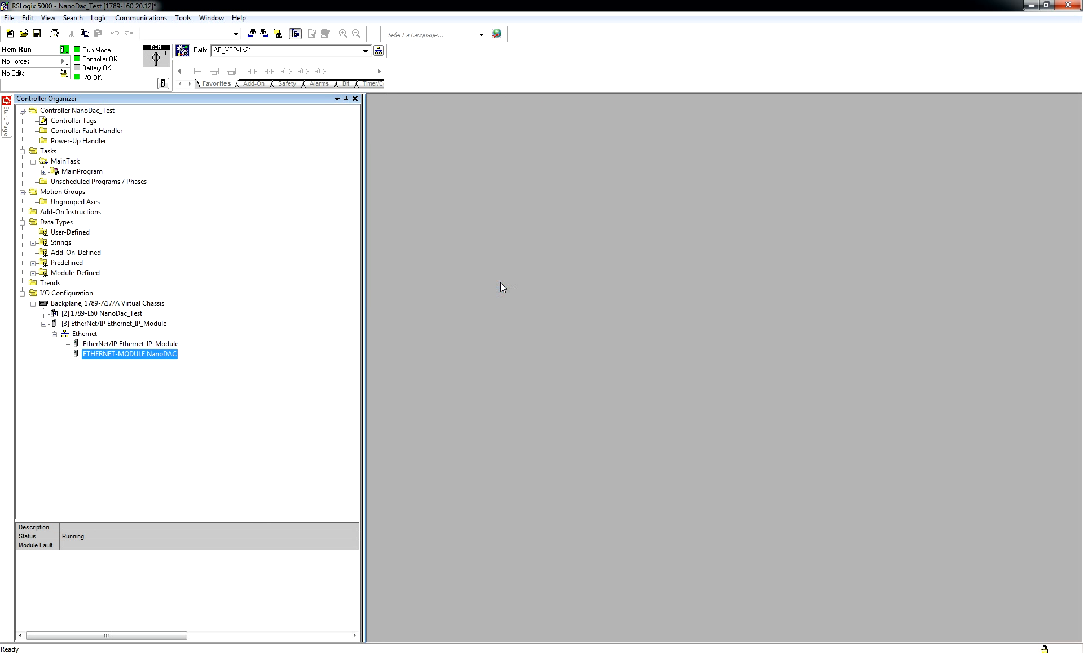
Open the controller tags and expand the NanoDAC:O data array to inspect its elements.
{"action": "left_click", "coordinate": [72, 122]}
{"action": "double_click", "coordinate": [72, 122]}
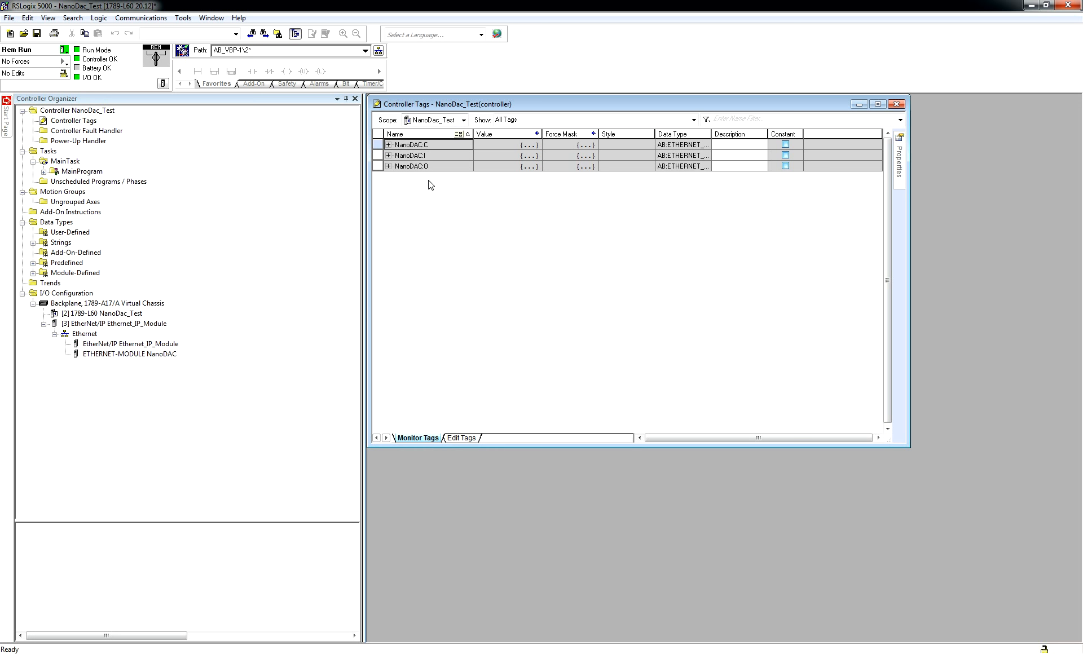
{"action": "left_click", "coordinate": [389, 166]}
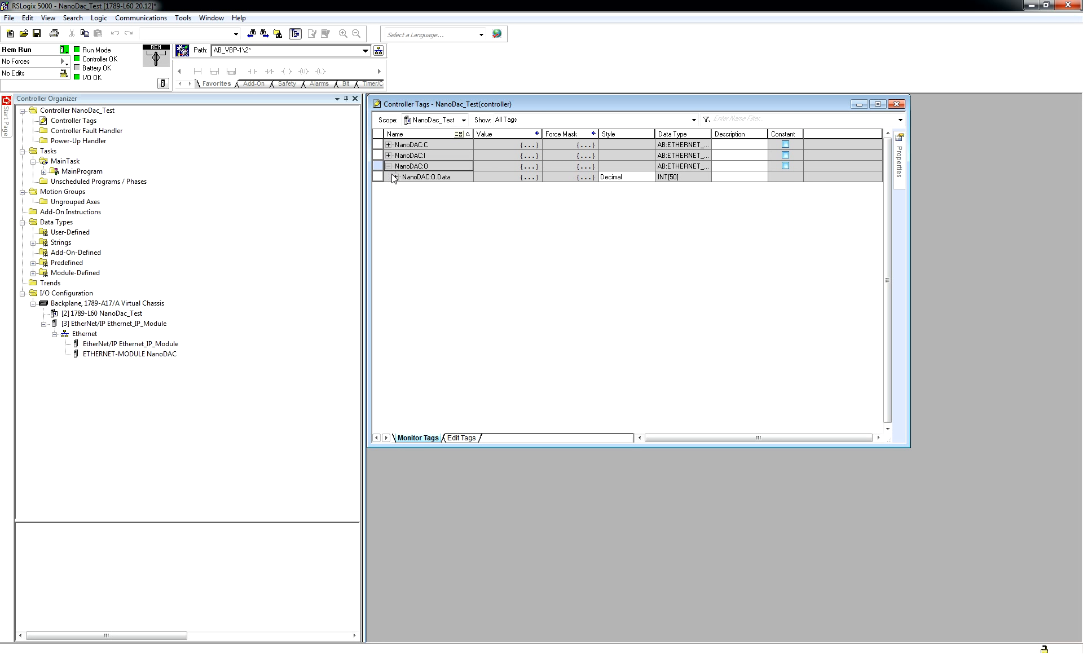
{"action": "left_click", "coordinate": [403, 179]}
{"action": "left_click", "coordinate": [396, 177]}
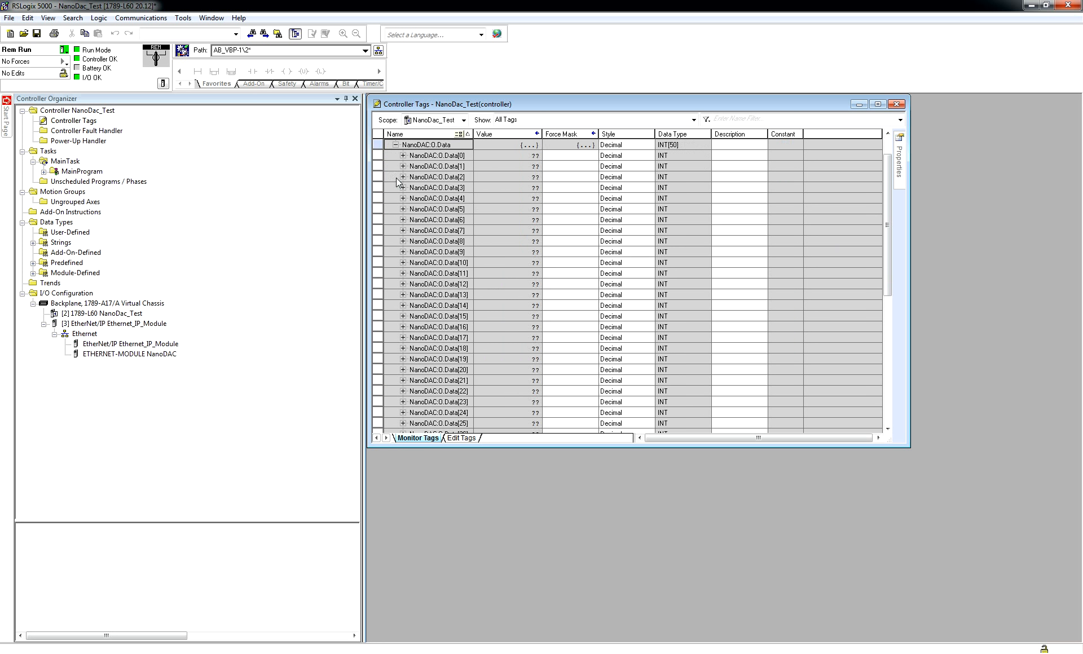
{"action": "left_click_drag", "start_coordinate": [885, 184], "coordinate": [888, 322]}
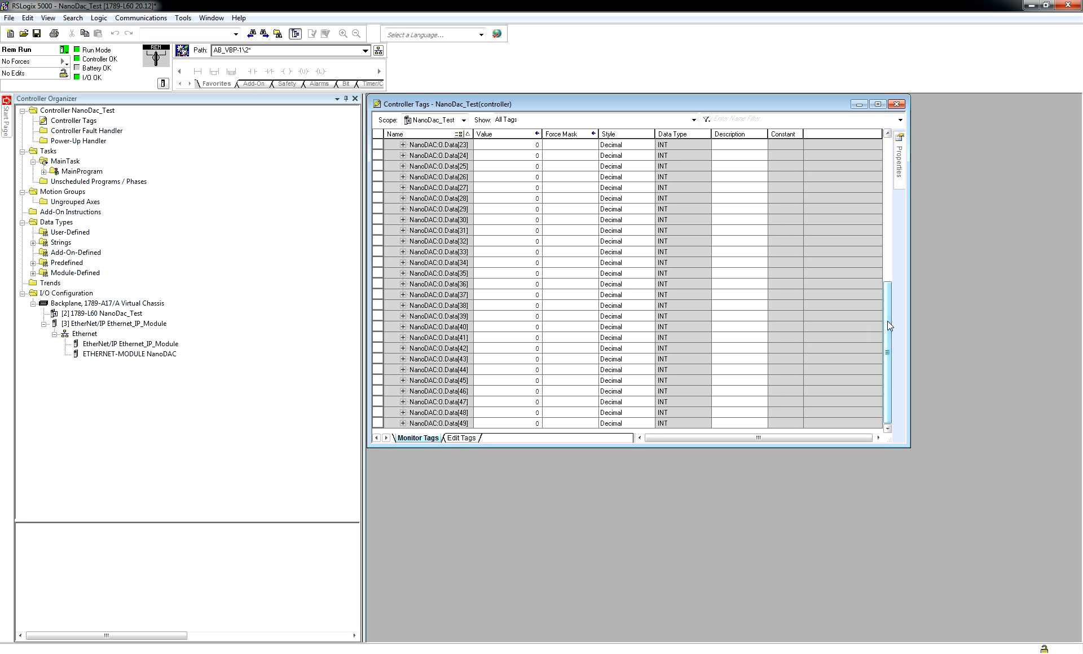
{"action": "left_click_drag", "start_coordinate": [884, 333], "coordinate": [884, 201]}
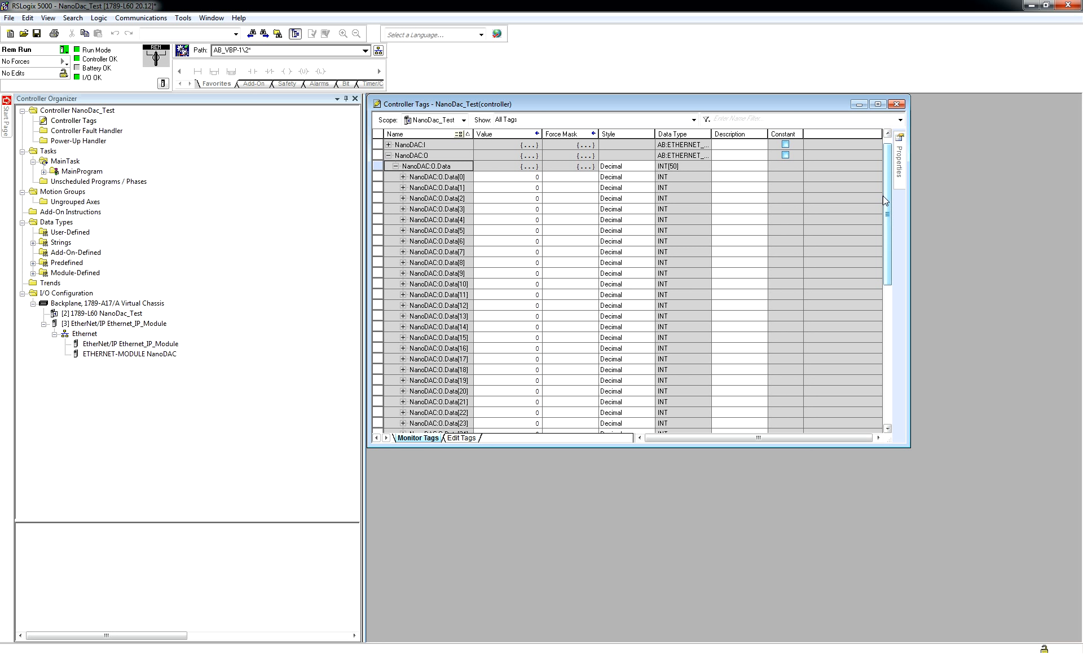
Collapse the output tags and expand the NanoDAC:I data array to inspect the incoming values.
{"action": "left_click", "coordinate": [396, 166]}
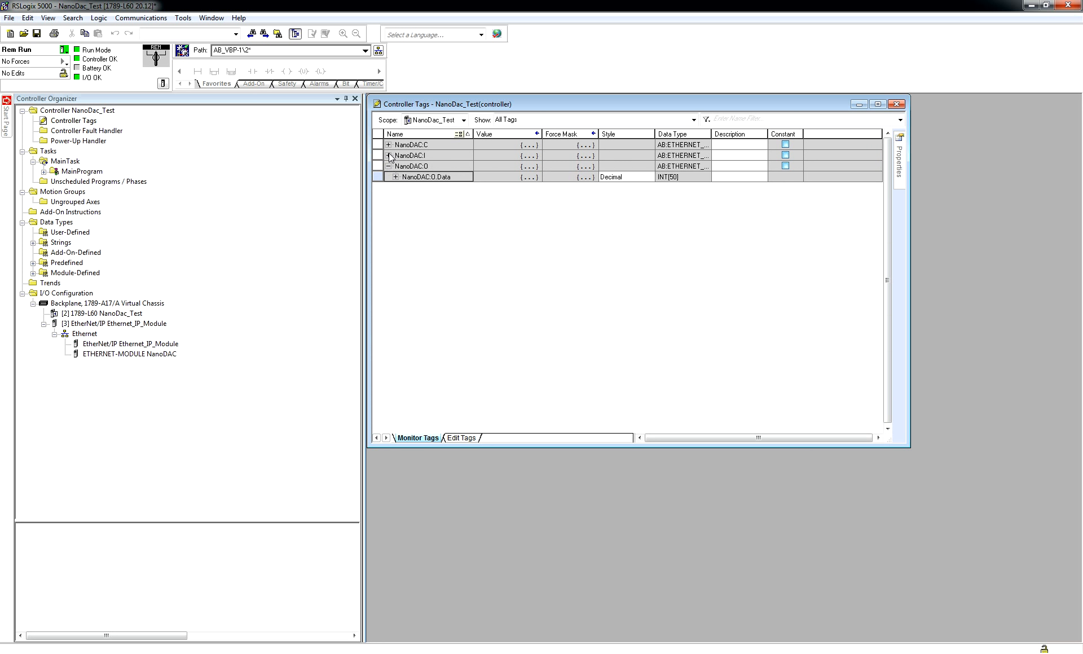
{"action": "left_click", "coordinate": [389, 166]}
{"action": "left_click", "coordinate": [389, 155]}
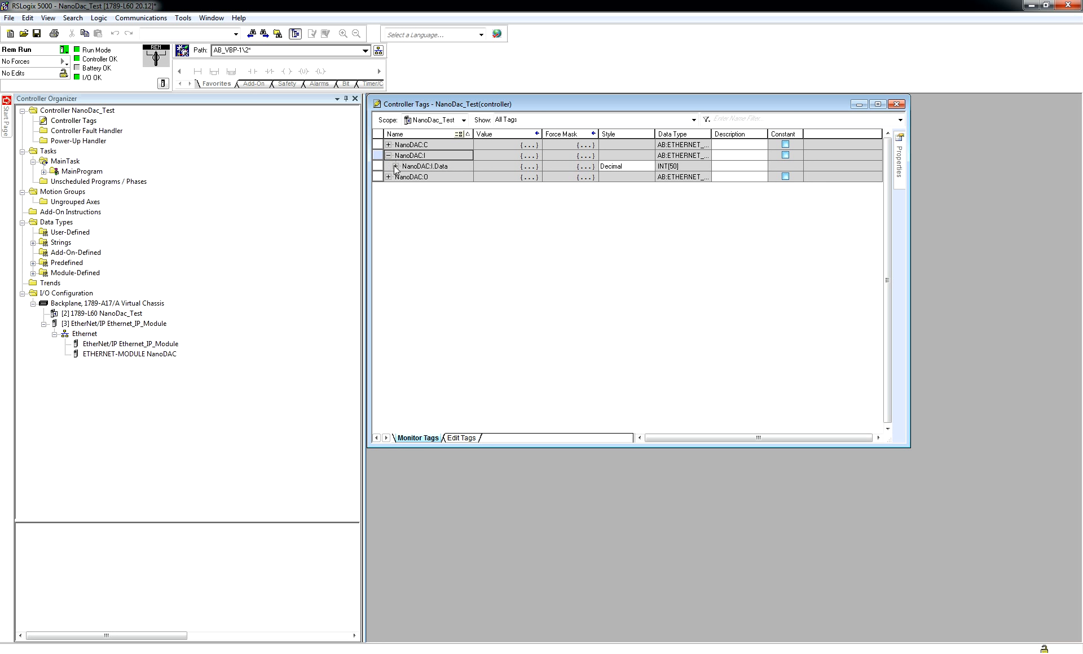
{"action": "left_click", "coordinate": [396, 166]}
{"action": "left_click_drag", "start_coordinate": [883, 186], "coordinate": [888, 133]}
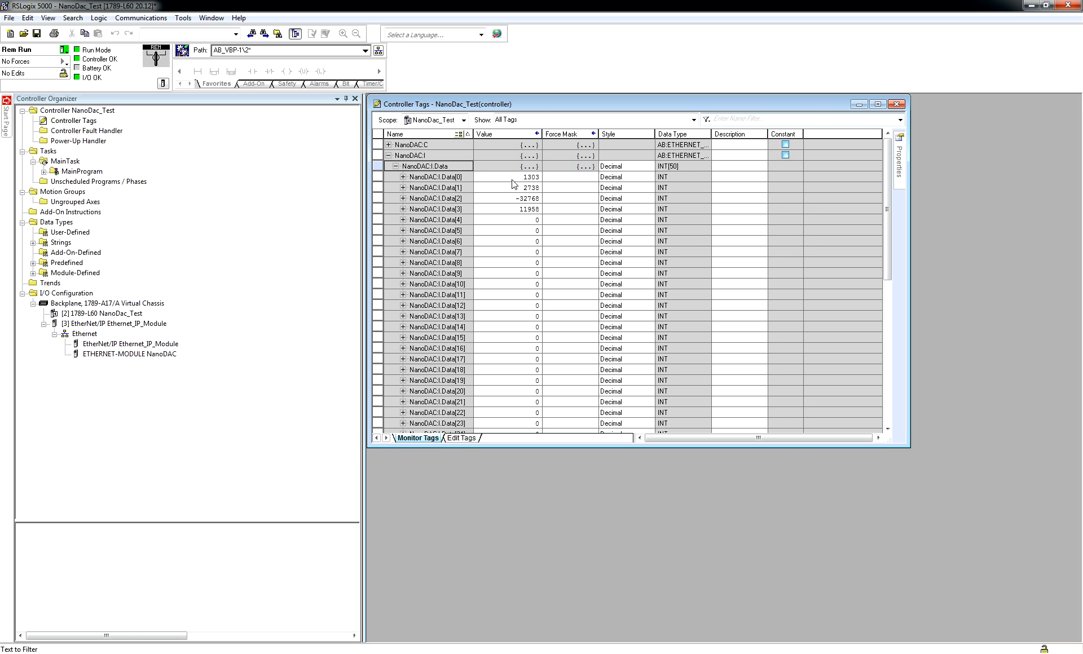